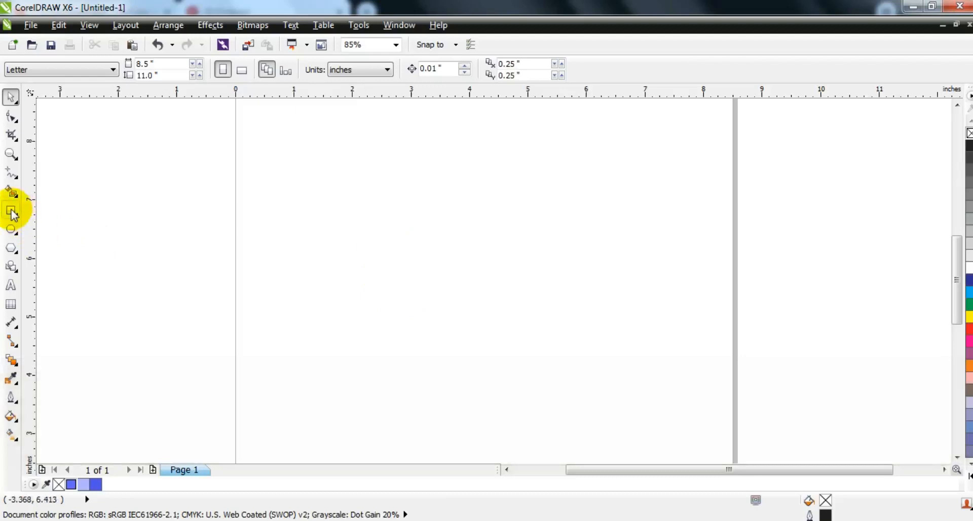
- Draw a rectangle about 2.83 by 1.94 inches near the middle of the page with a 3.0 pt outline
left_click(11, 212)
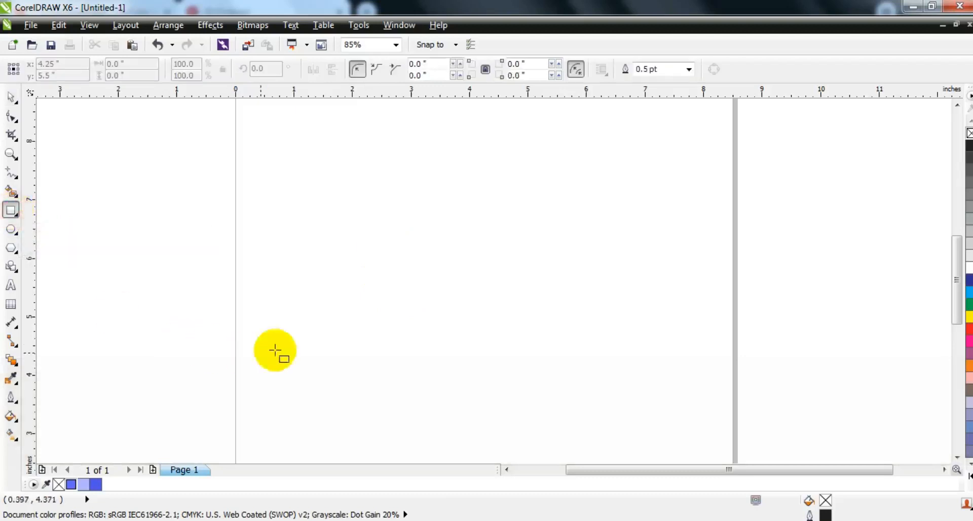
left_click(688, 71)
left_click(652, 150)
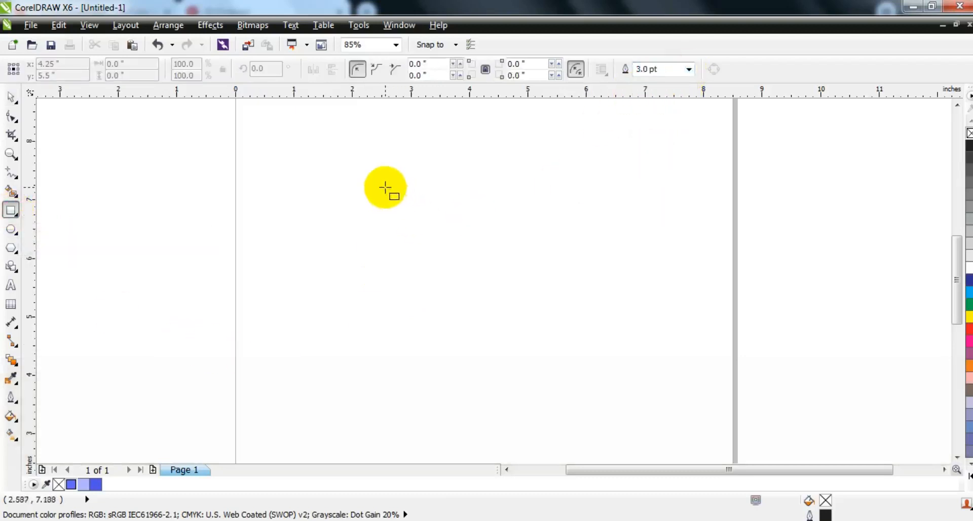
left_click_drag(385, 187, 551, 300)
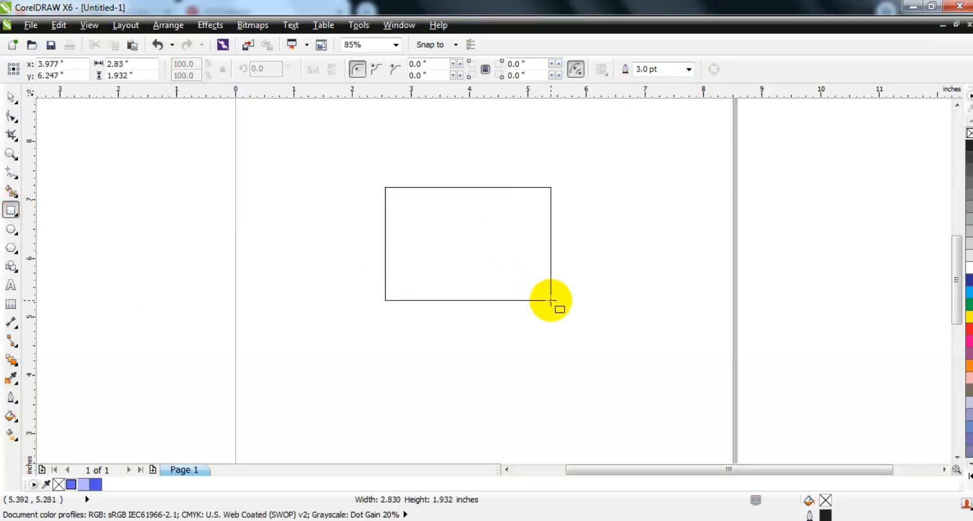
left_click_drag(551, 302, 551, 302)
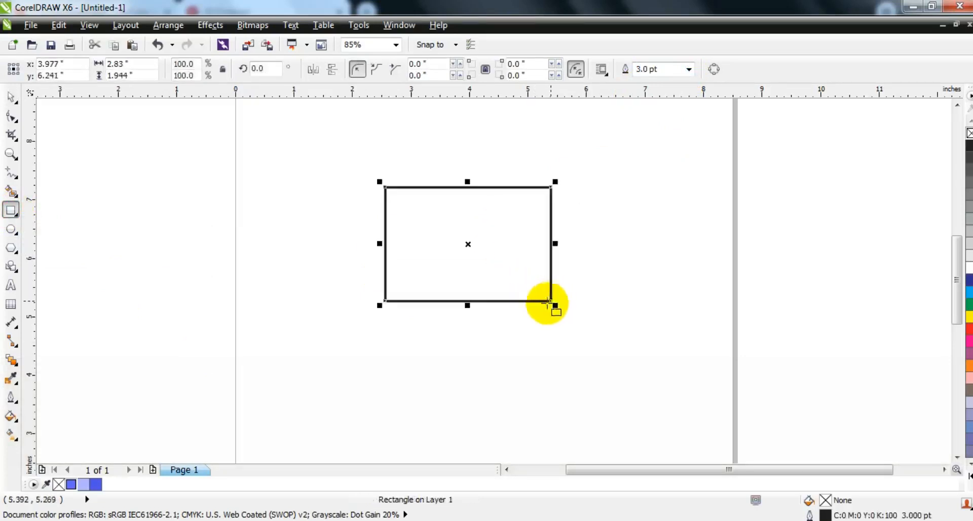
- Round all four corners of the rectangle to a radius of about 0.313 inches
left_click(9, 154)
left_click_drag(326, 138, 646, 349)
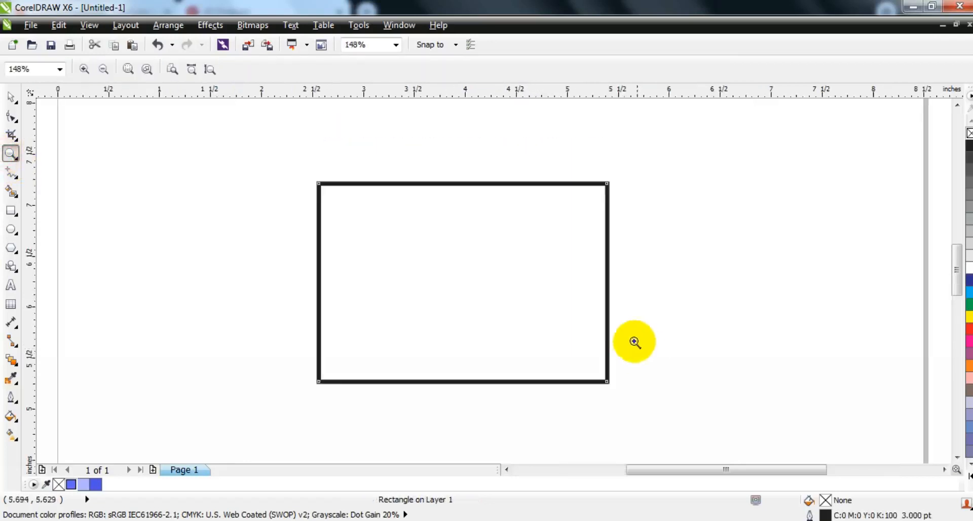
left_click(9, 118)
left_click_drag(319, 186, 315, 217)
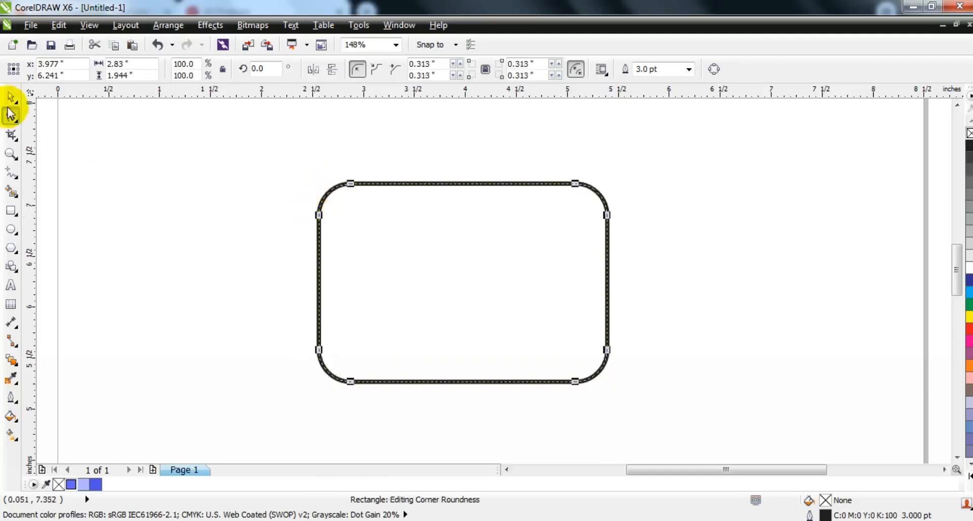
left_click(11, 96)
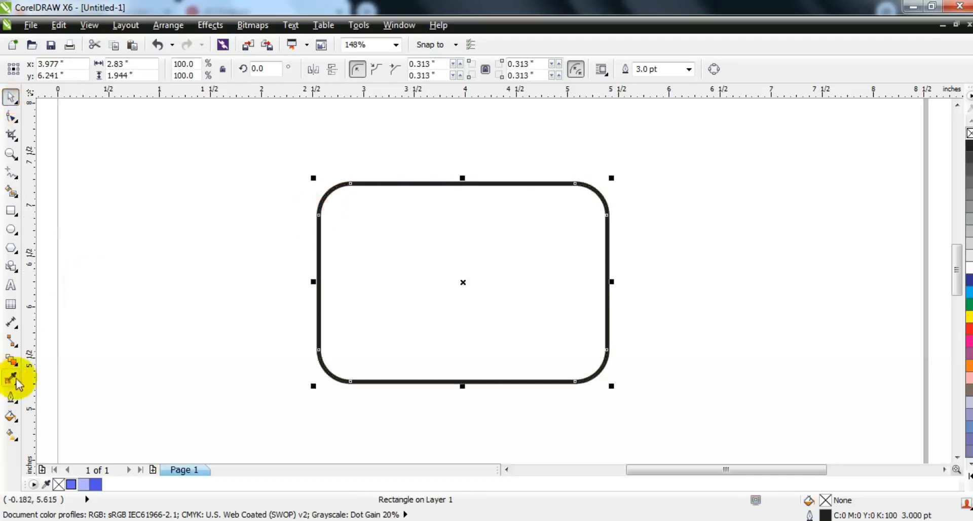
- Add a one-step inside contour offset about 0.56 inches to the rounded rectangle and break the contour group apart
left_click(16, 366)
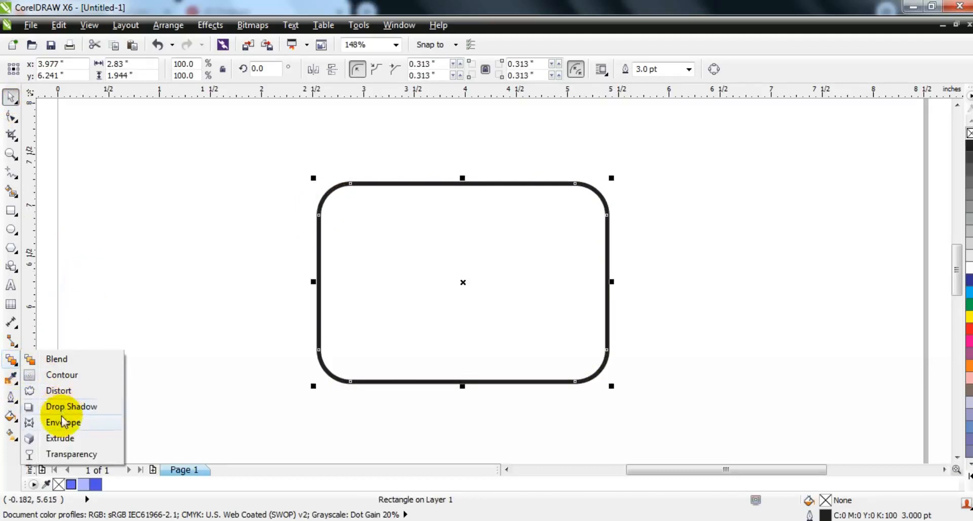
left_click(60, 375)
left_click_drag(460, 186, 459, 246)
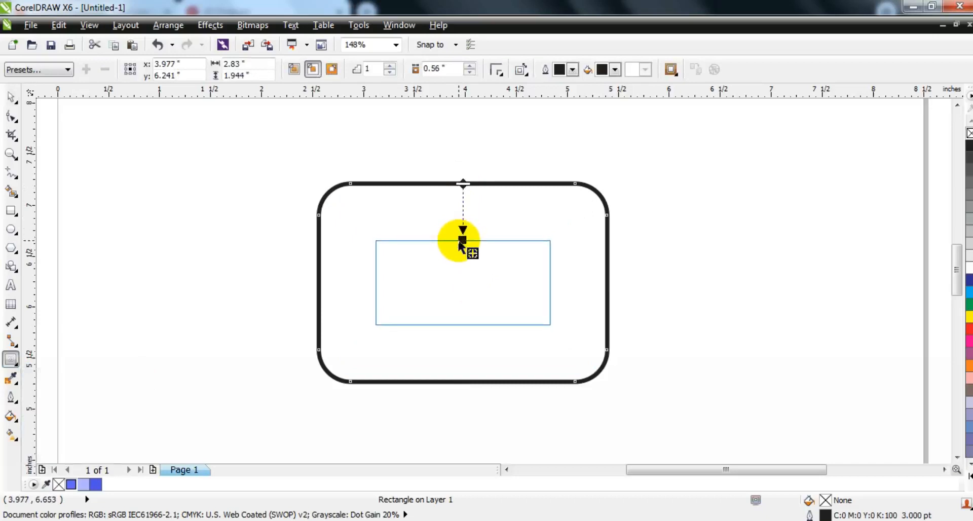
left_click_drag(461, 244, 461, 242)
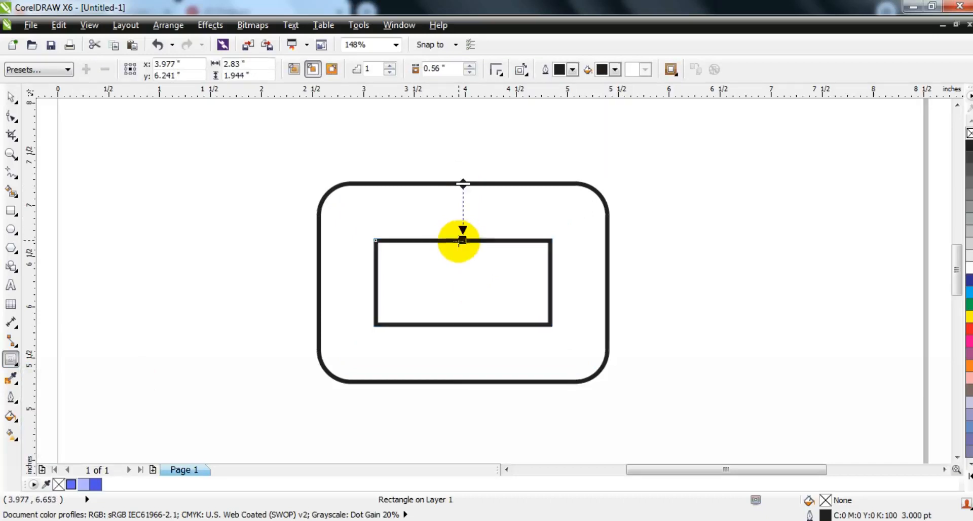
left_click(11, 96)
left_click(169, 25)
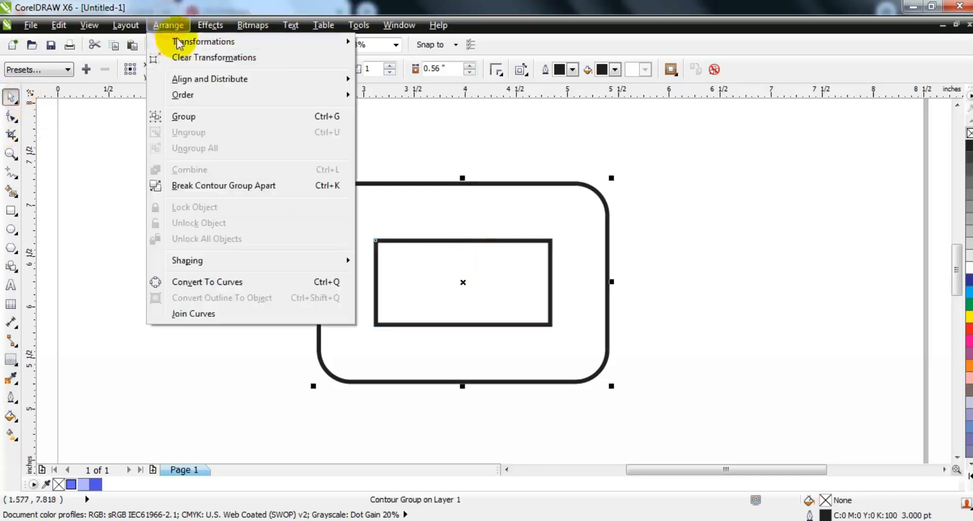
left_click(202, 185)
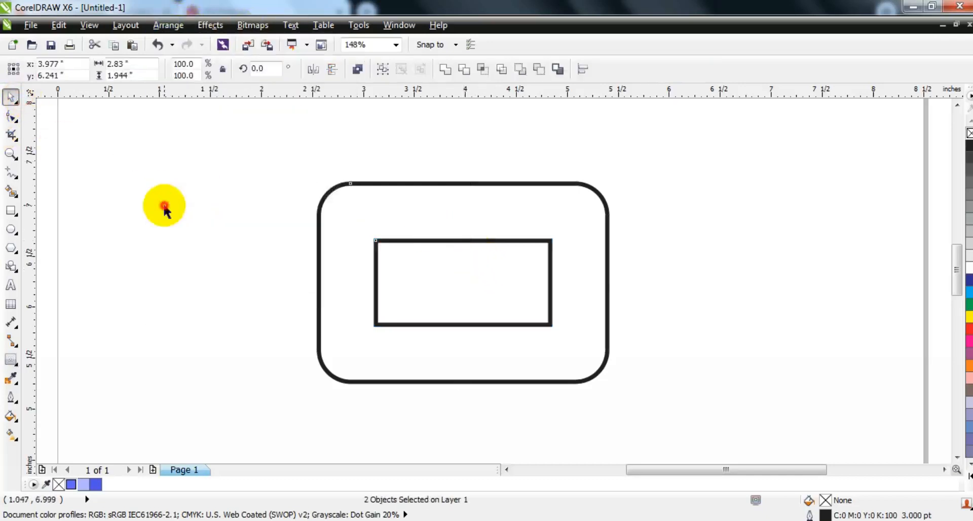
- Round the corners of the inner rectangle to a radius of about 0.141 inches
left_click(441, 240)
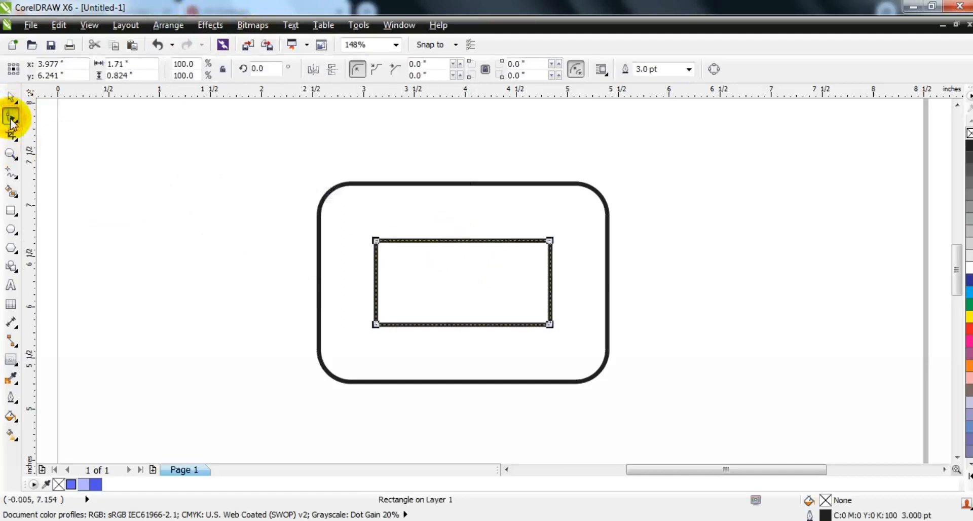
left_click_drag(375, 241, 374, 261)
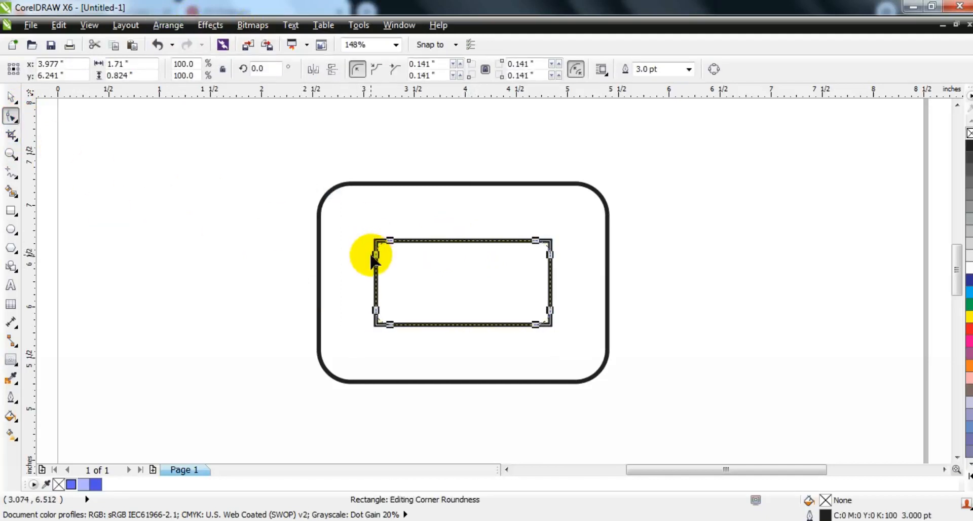
left_click(10, 98)
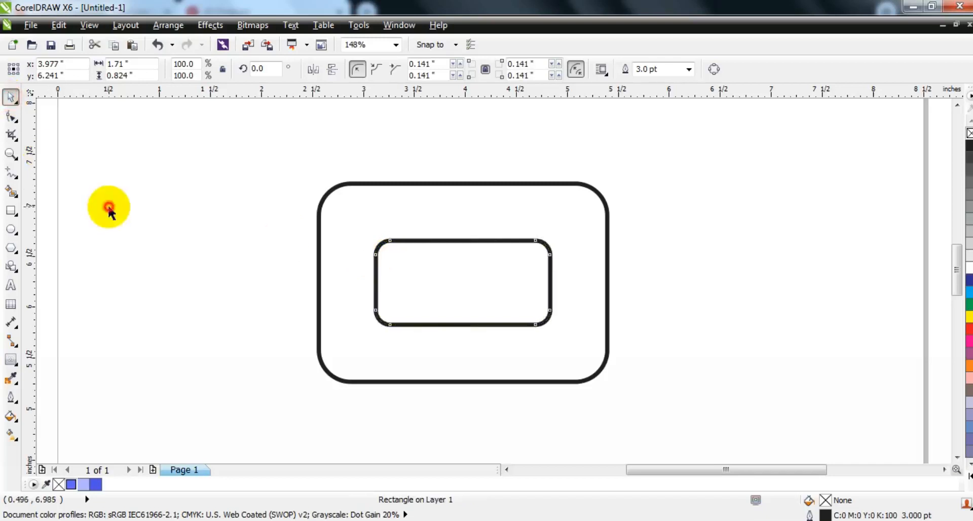
left_click(112, 235)
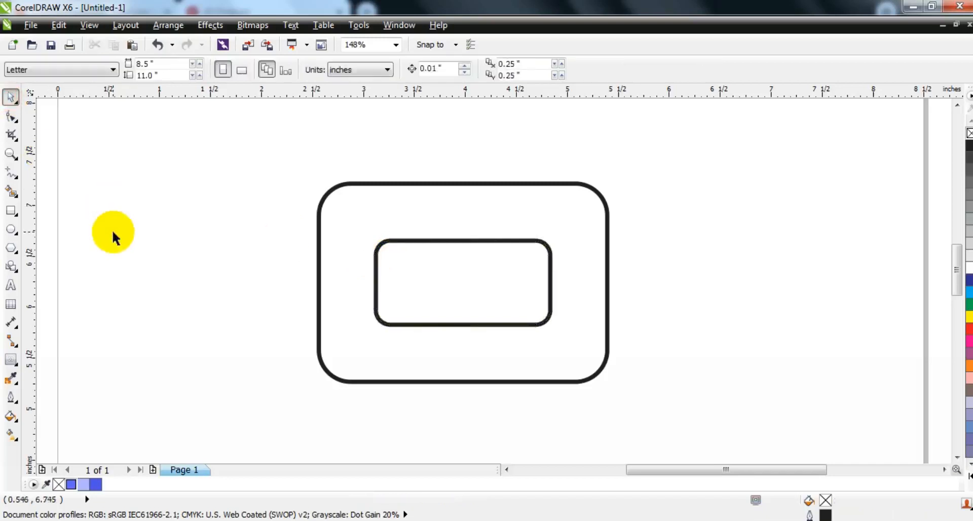
- Draw a square about 0.77 inches wide beside the frame's left side and rotate it into a diamond
left_click(11, 213)
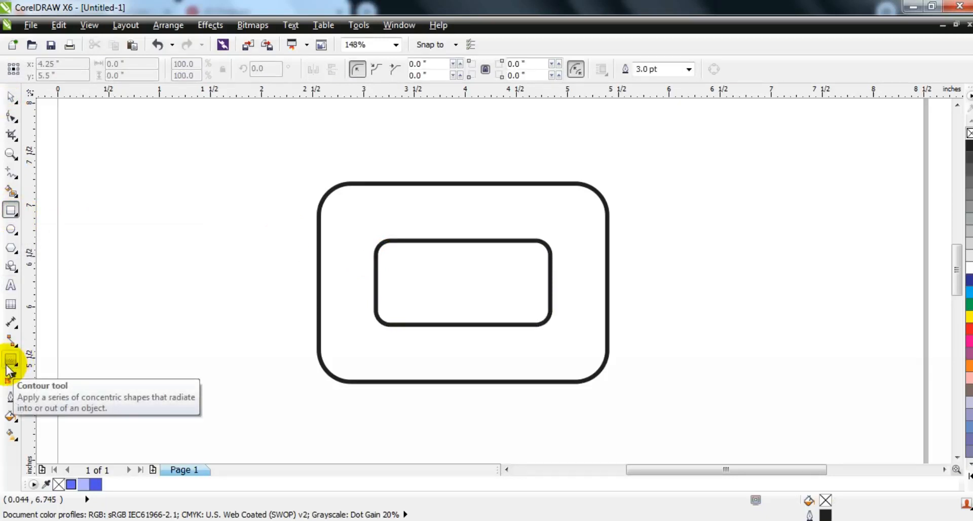
left_click_drag(180, 221, 210, 299)
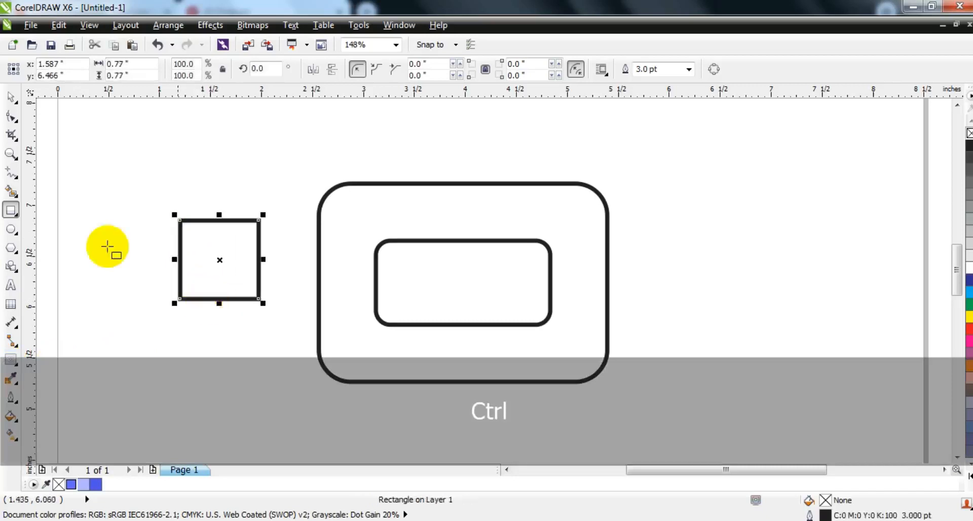
left_click(10, 97)
left_click(256, 302)
left_click_drag(259, 301, 256, 272)
left_click(265, 307)
left_click(225, 253)
- Convert the diamond to curves and delete its right corner node to leave a left-pointing triangle
left_click(178, 28)
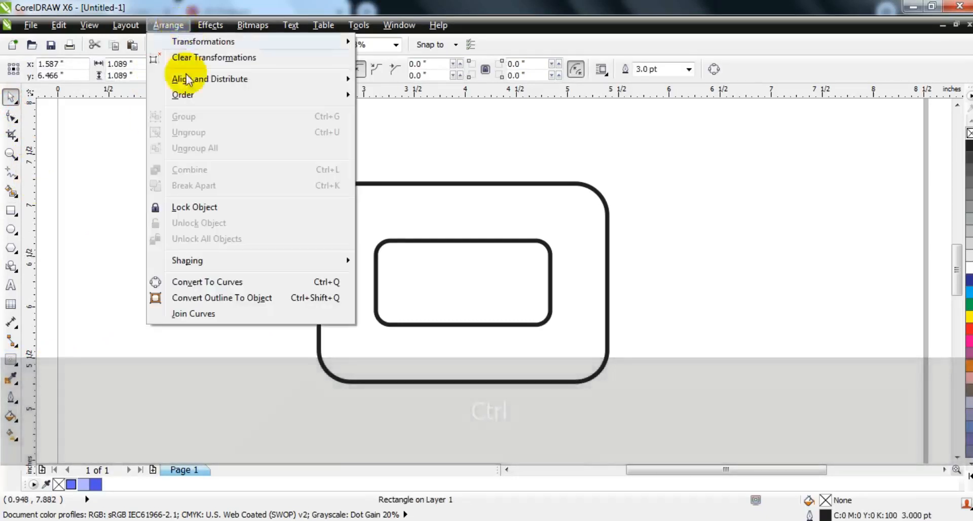
left_click(202, 282)
left_click(11, 117)
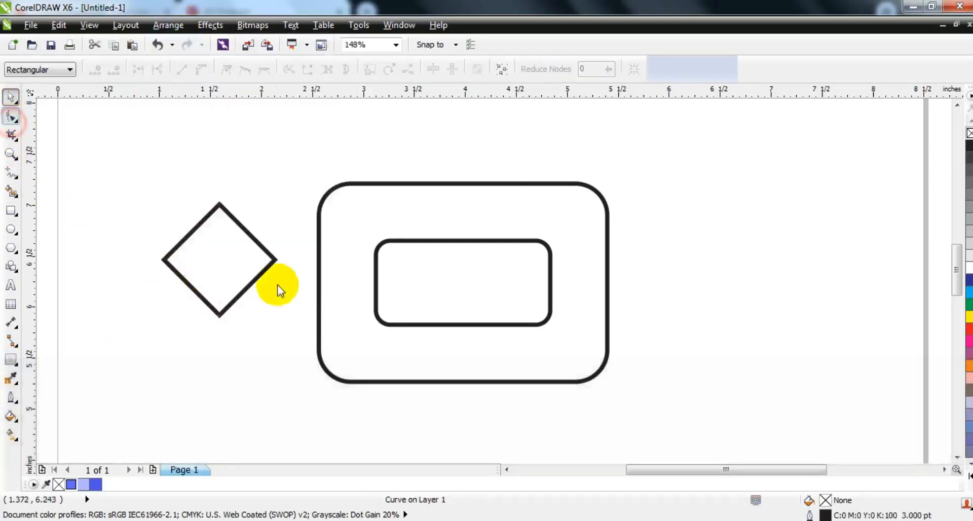
left_click(278, 259)
key("Delete")
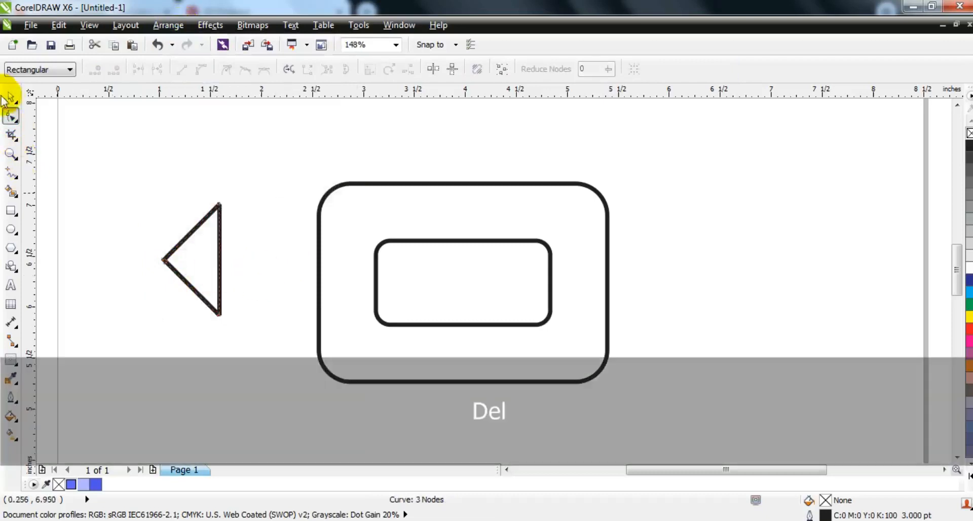
- Scale the triangle to about 88.9% and place it over the frame's lower band, left of centre, as an arrowhead
left_click(7, 96)
left_click_drag(207, 260, 471, 357)
left_click_drag(486, 291, 482, 298)
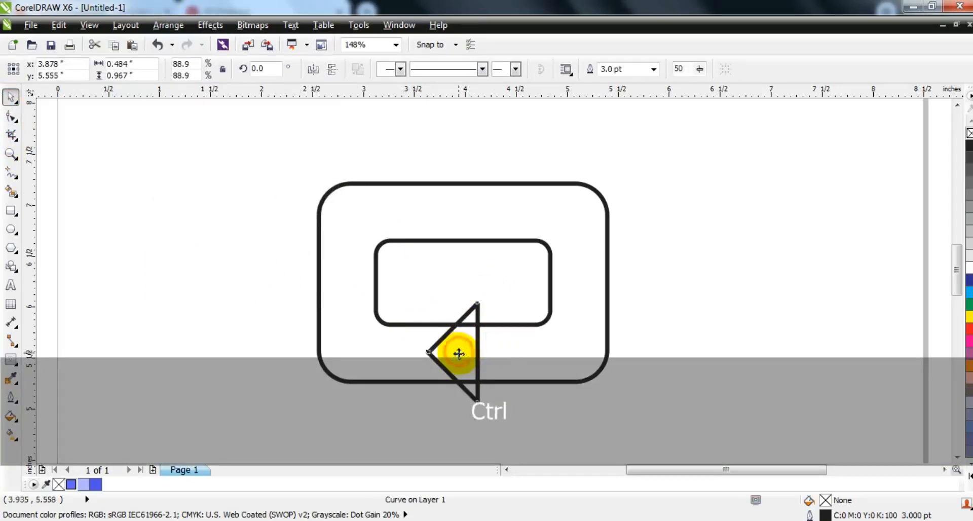
left_click_drag(458, 357, 454, 357)
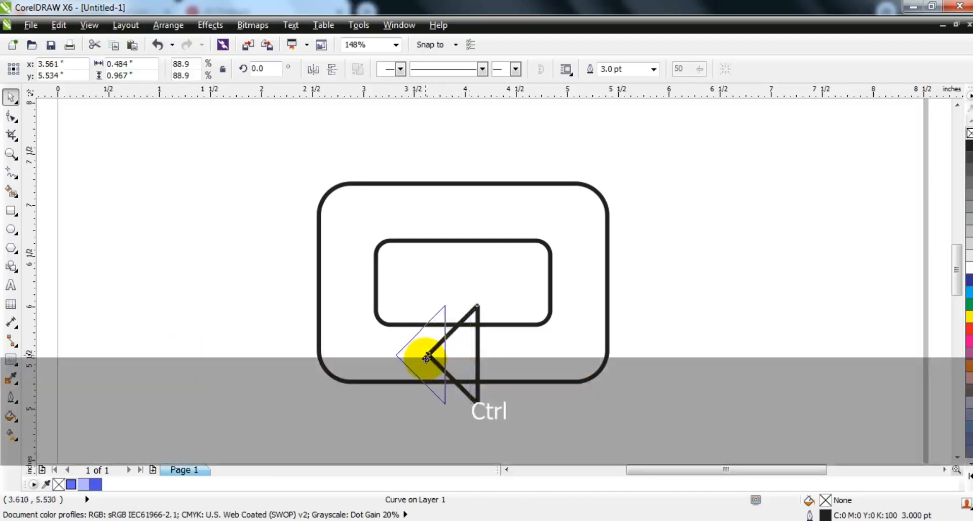
left_click_drag(426, 358, 425, 359)
left_click(218, 336)
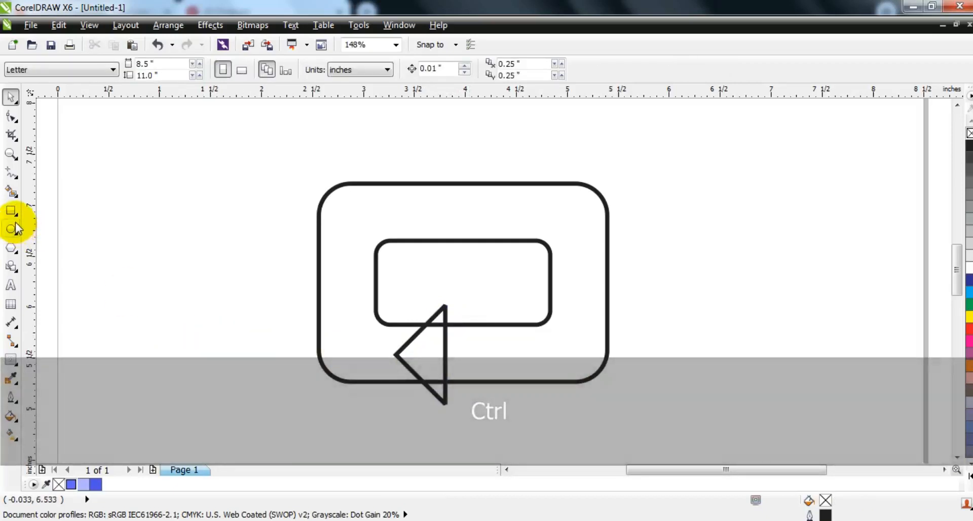
- Draw an upright rectangle about 0.56 by 1.48 inches over the frame's left band, extending below its lower edge
left_click(11, 211)
left_click_drag(375, 271, 320, 419)
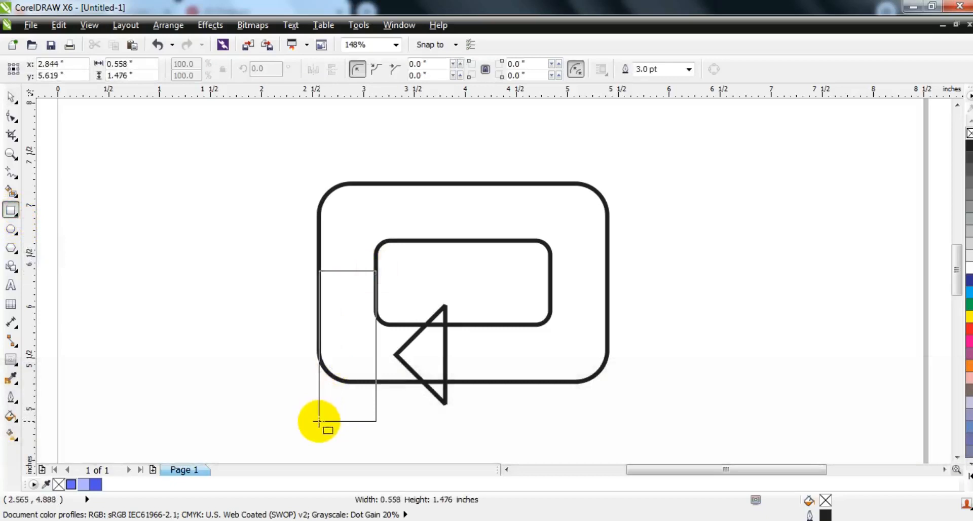
left_click_drag(319, 421, 319, 421)
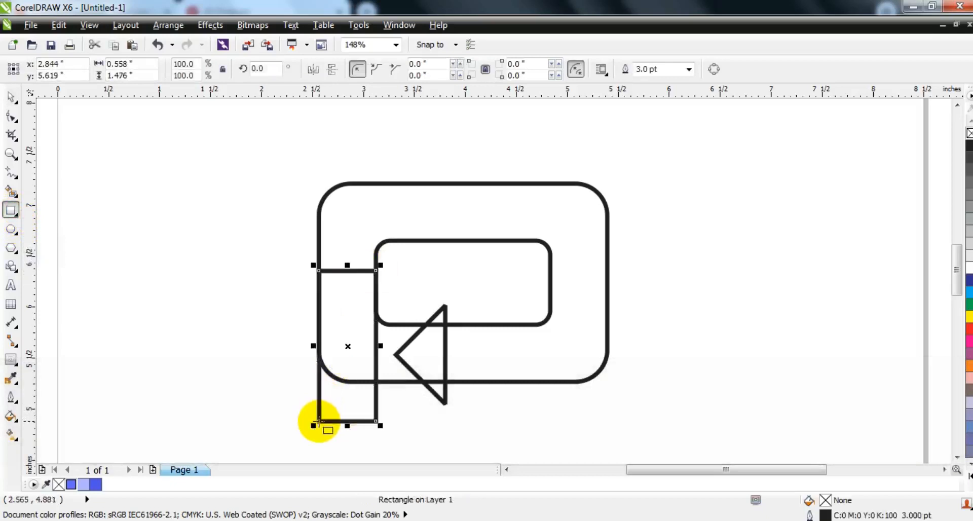
left_click(11, 96)
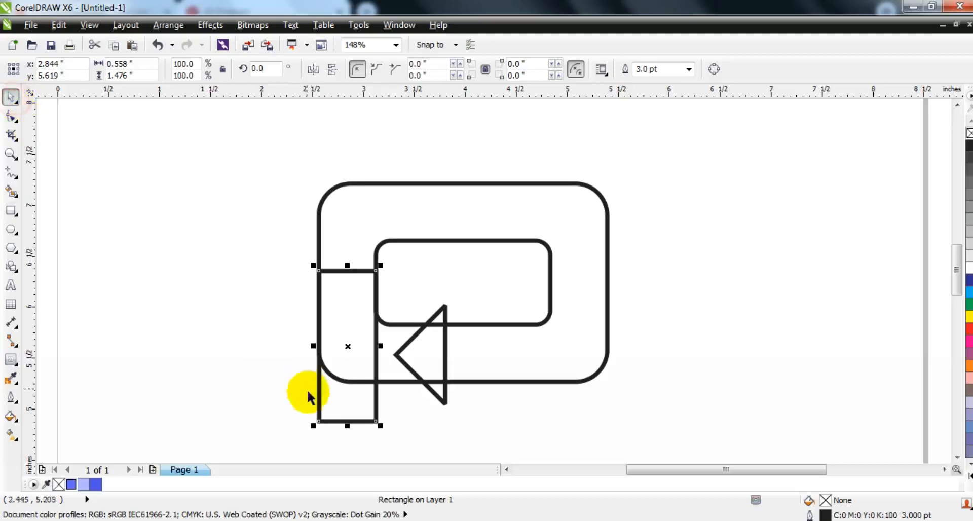
- Convert the upright rectangle to curves and raise its two bottom nodes by about 0.141 inches
left_click(12, 116)
key("ctrl+q")
left_click_drag(269, 392, 437, 446)
left_click_drag(376, 420, 376, 407)
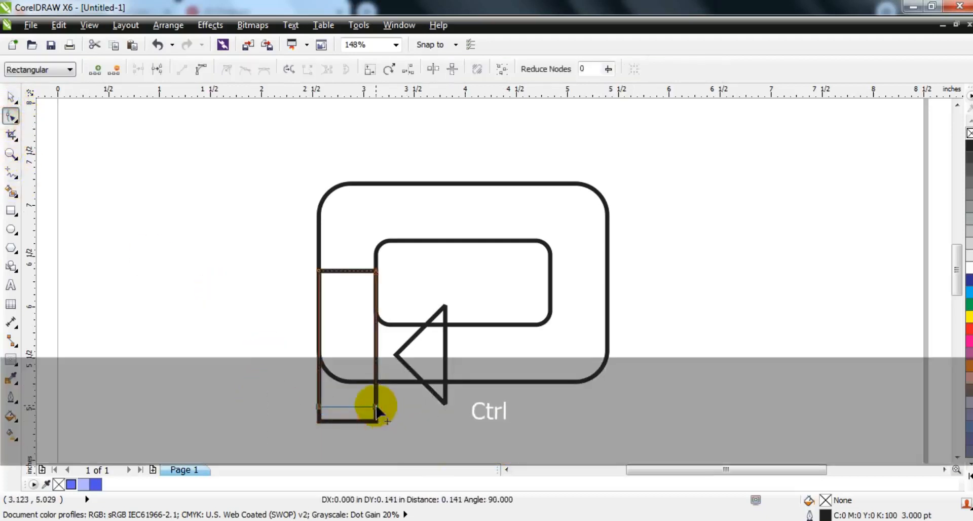
left_click_drag(400, 442, 398, 443)
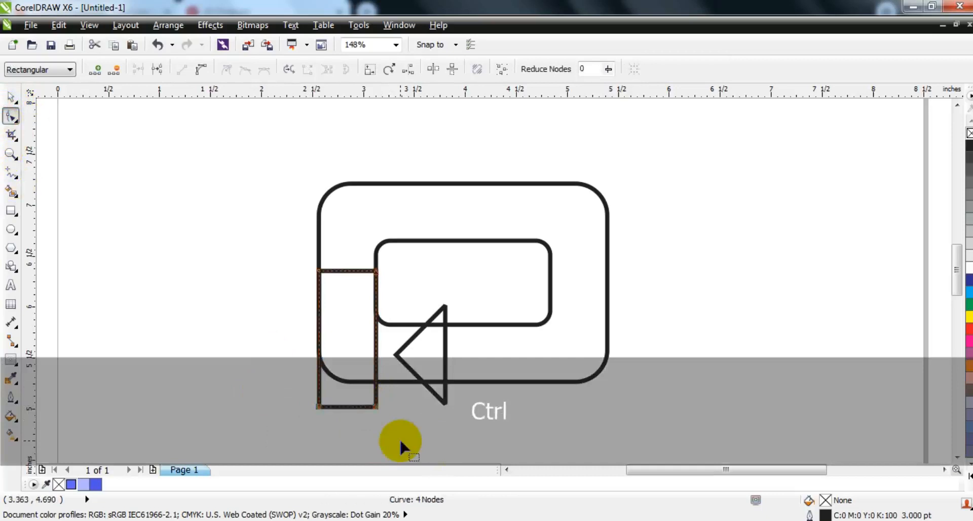
left_click(12, 96)
left_click(132, 282)
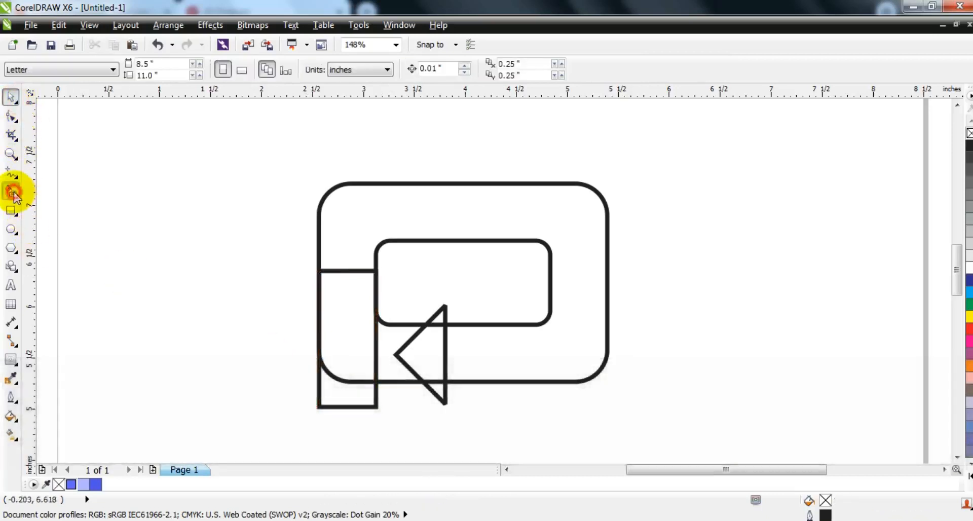
- Smart Fill the arrowhead sections, the connected frame band and both left rectangle sections with 60% black and 0.5 pt black outlines
left_click(13, 193)
left_click(428, 354)
left_click(434, 319)
left_click(437, 395)
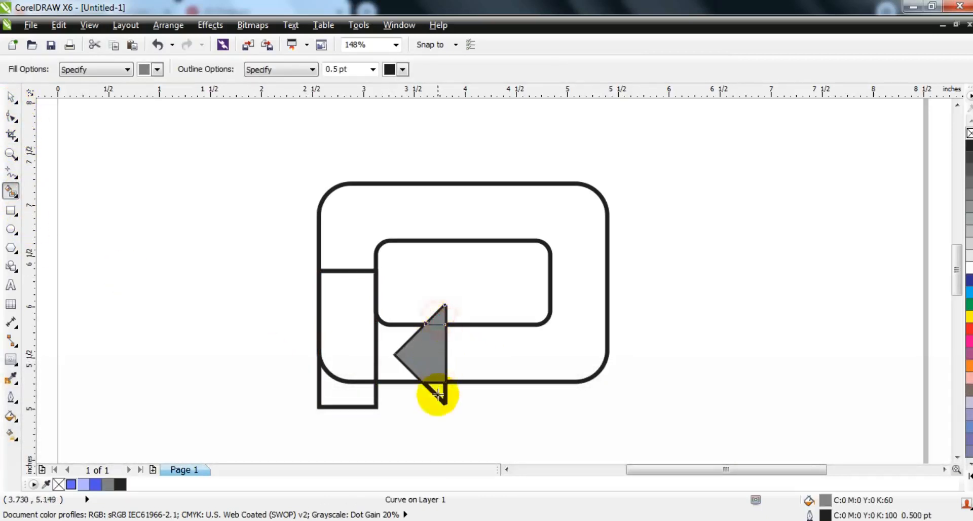
left_click(513, 359)
left_click(330, 289)
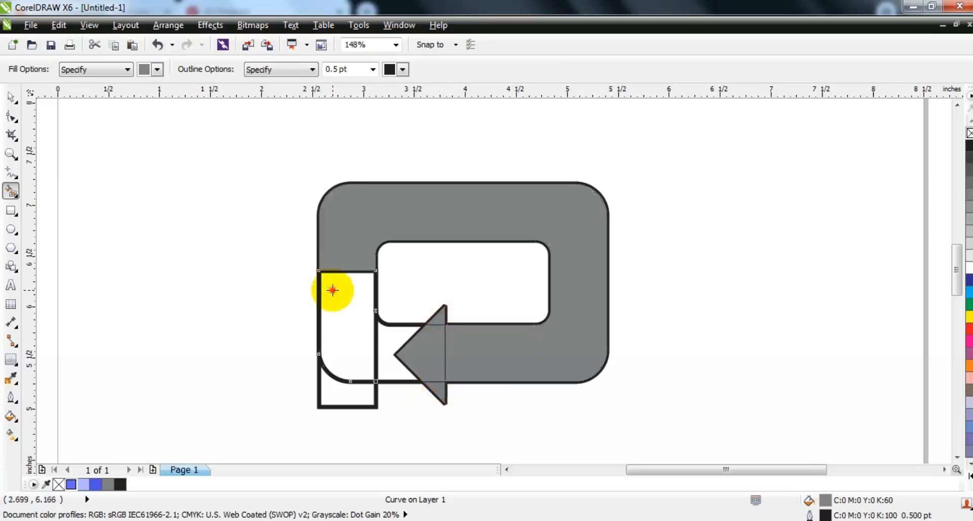
left_click(336, 391)
- Delete the original thick-outlined upright rectangle, both rounded rectangles and triangle, leaving only the filled pieces
left_click(11, 96)
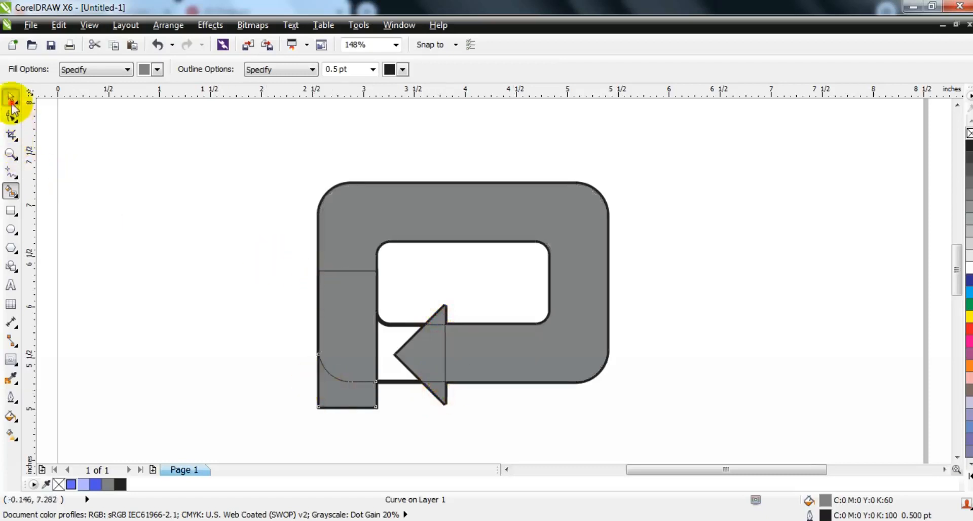
left_click(376, 369)
left_click(380, 375)
key("Delete")
left_click(390, 324)
key("Delete")
left_click(378, 272)
key("Delete")
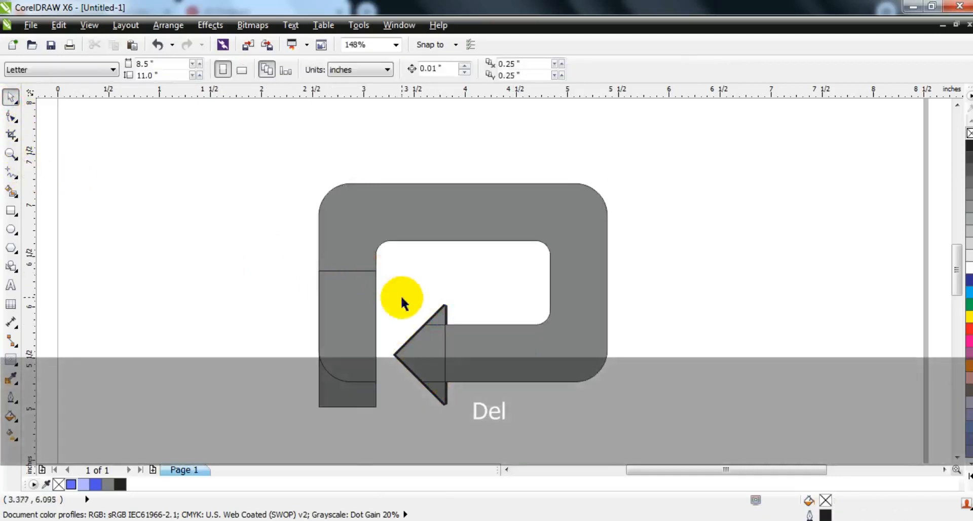
left_click(448, 303)
key("Delete")
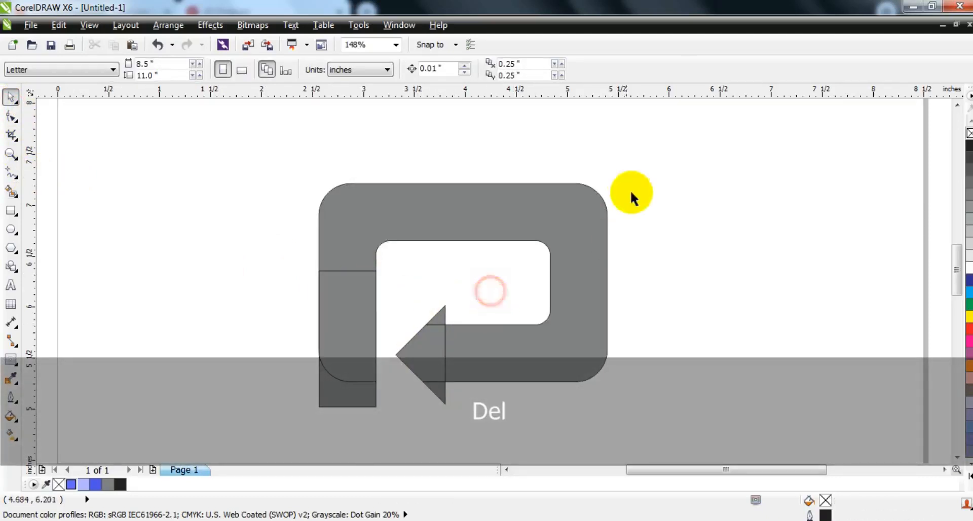
- Weld all six filled pieces into a single arrow-shaped curve
mouse_move(217, 139)
left_mouse_down()
mouse_move(554, 336)
mouse_move(591, 404)
mouse_move(652, 437)
left_mouse_up()
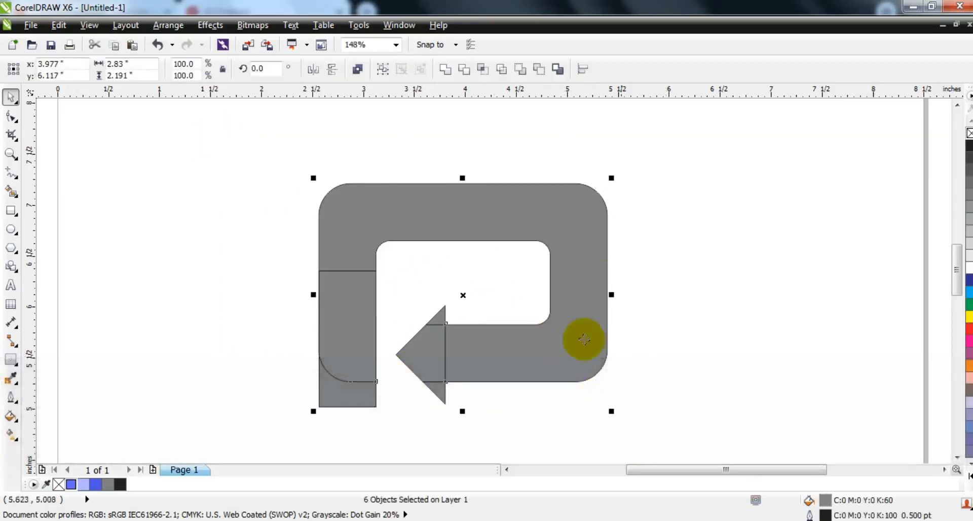
left_click(446, 69)
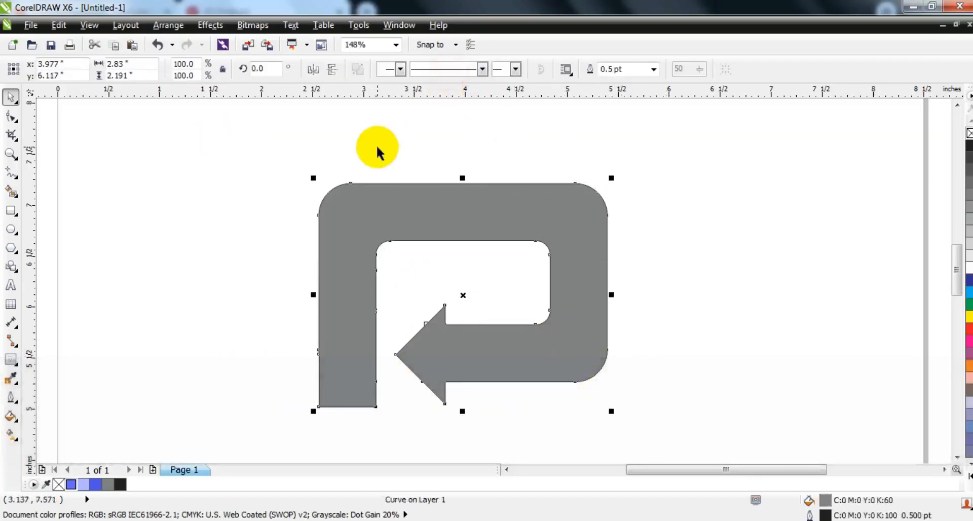
left_click(376, 148)
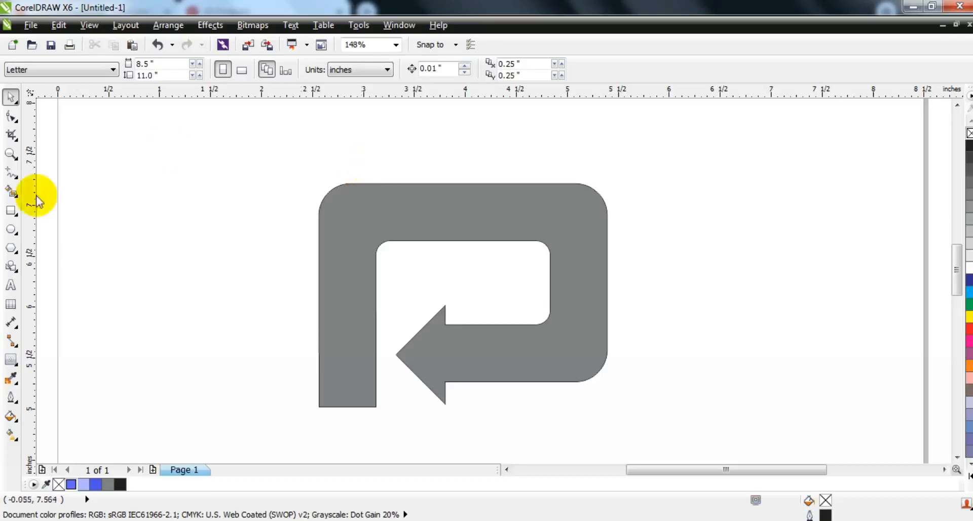
- Draw a circle over the arrow shape's upper-right corner and enlarge it to about 1.69 inches, reaching the inner opening's lower edge
left_click(10, 229)
left_click_drag(466, 153, 553, 320)
left_click(10, 96)
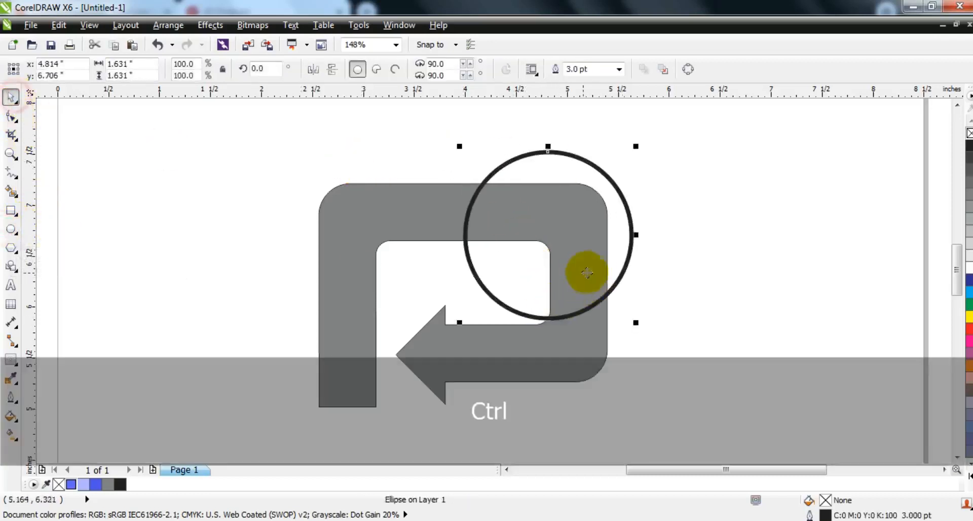
left_click_drag(587, 273, 566, 276)
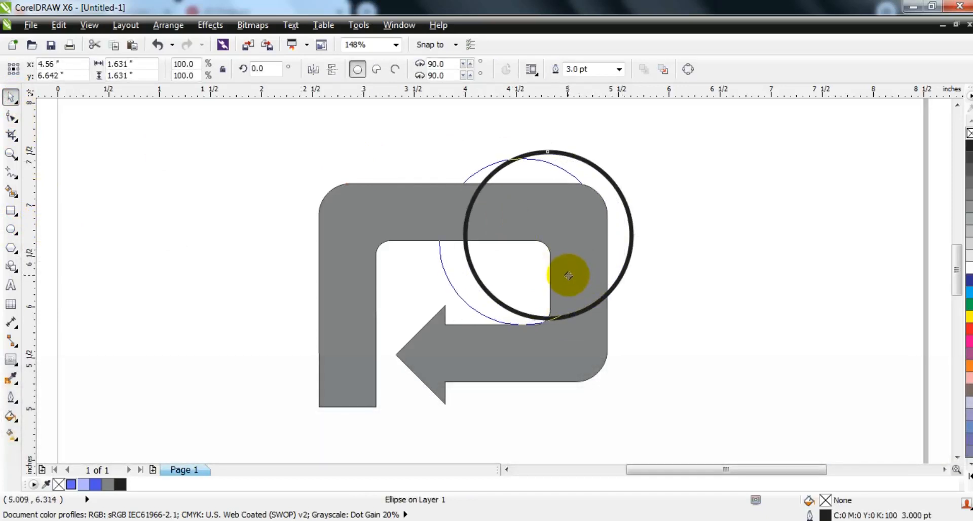
left_click_drag(568, 276, 568, 275)
left_click_drag(611, 152, 622, 147)
left_click(677, 141)
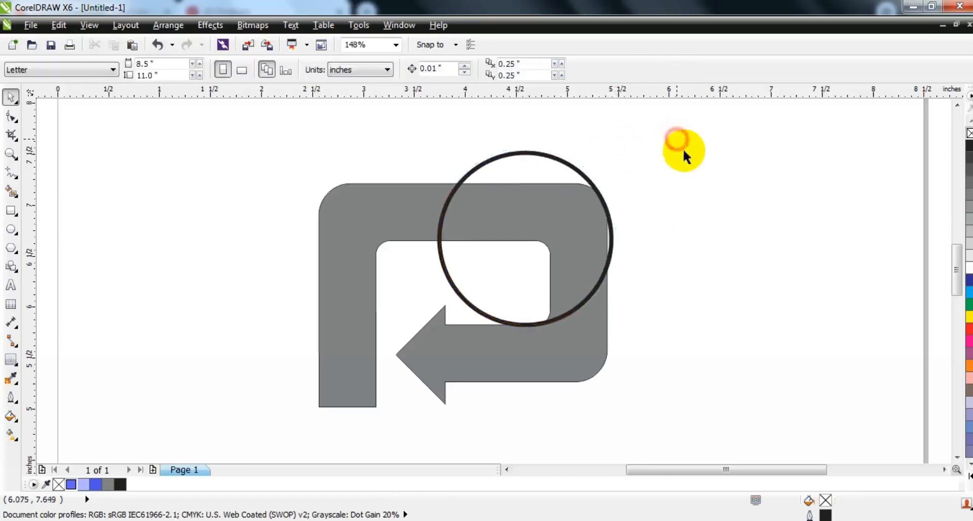
- Smart Fill the arrowhead and lower band outside the circle with 80% black and a 0.5 pt outline
left_click(10, 194)
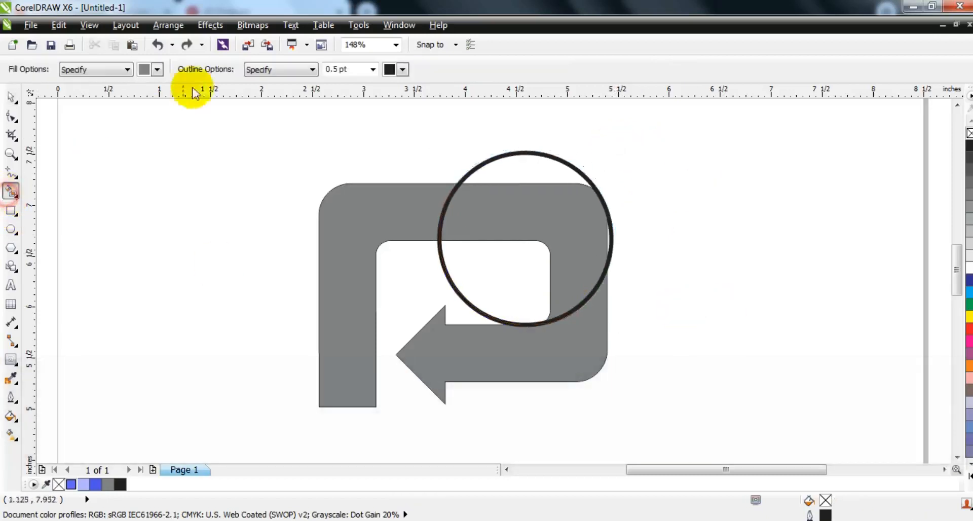
left_click(158, 70)
left_click(169, 82)
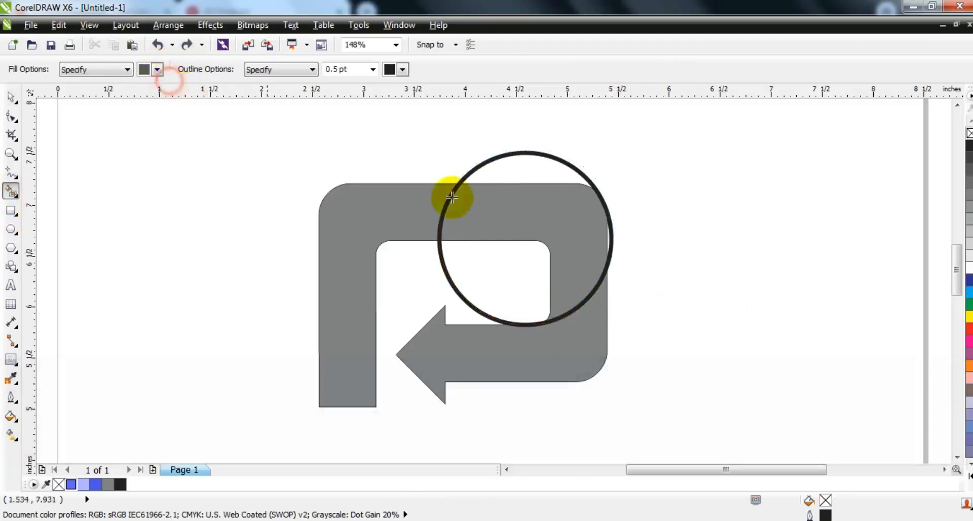
left_click(571, 345)
- Move the circle over the inner opening and Smart Fill the upper-right band section outside it with 80% black
left_click(11, 96)
left_click(659, 190)
left_click_drag(613, 251, 552, 270)
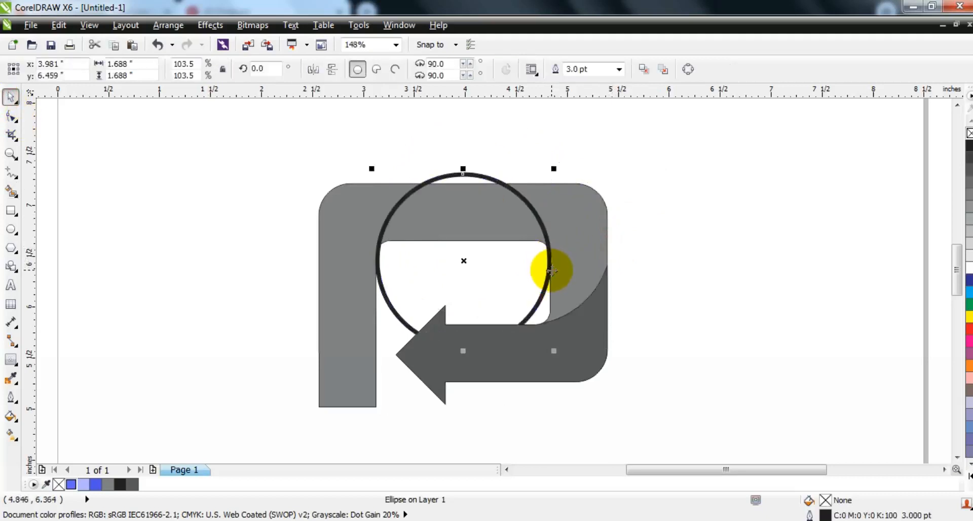
left_click(11, 192)
left_click(578, 220)
- Enlarge the circle to about 2.07 inches and position it across the left band, touching the inner opening's upper edge
left_click(10, 97)
left_click_drag(452, 246, 377, 373)
left_click_drag(482, 287, 525, 217)
left_click_drag(417, 305, 427, 286)
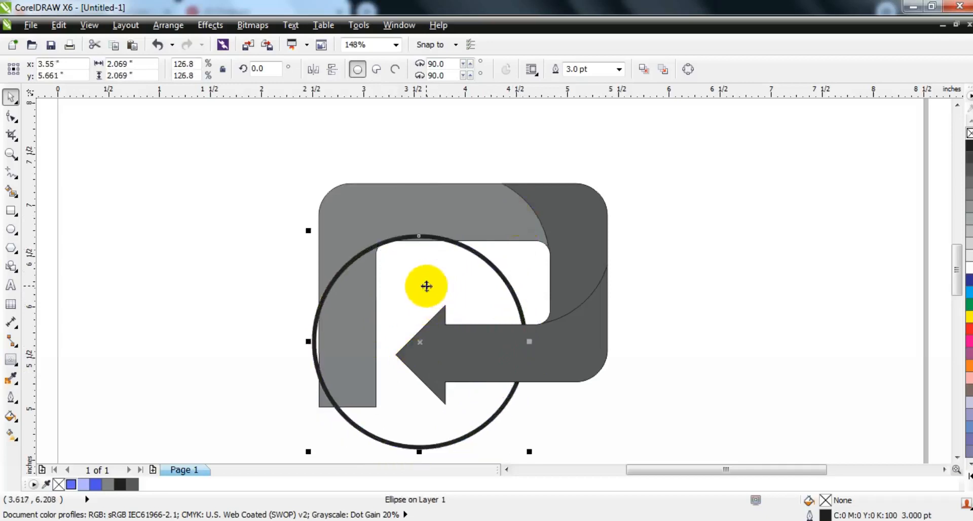
key("Down")
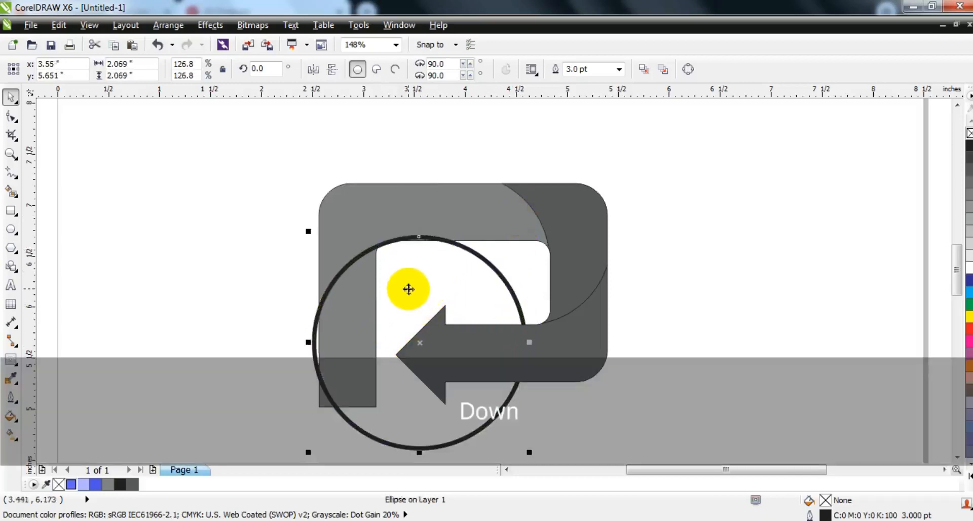
- Smart Fill the left band's lower section with 80% black and delete the guide circle
left_click(11, 191)
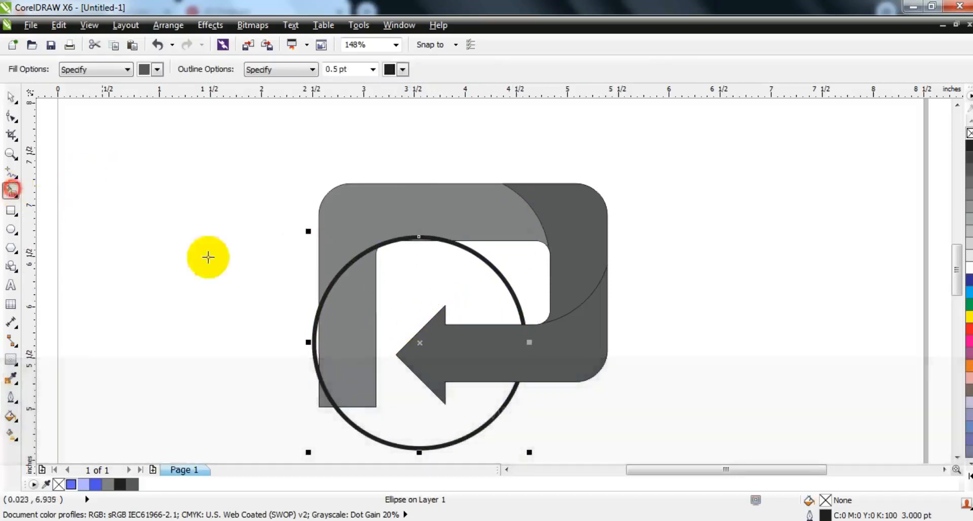
left_click(368, 315)
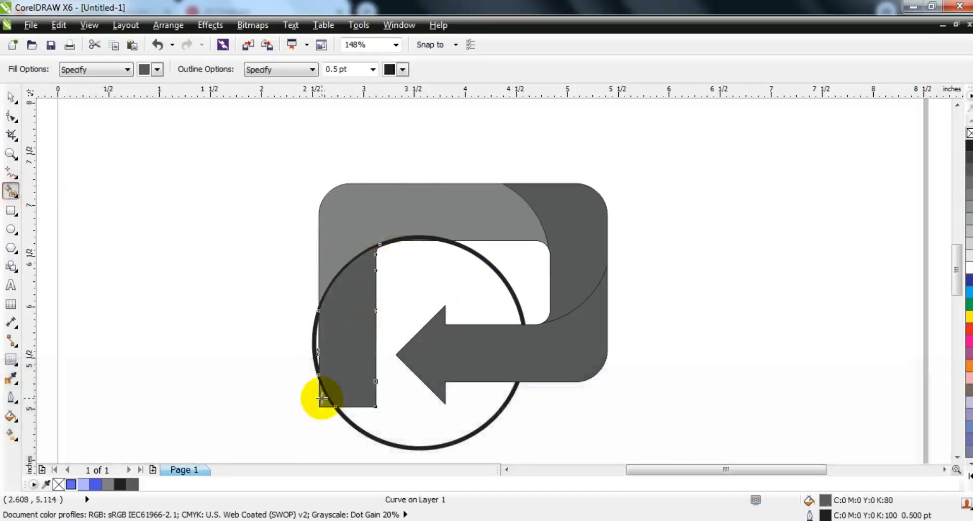
left_click(11, 96)
left_click(461, 274)
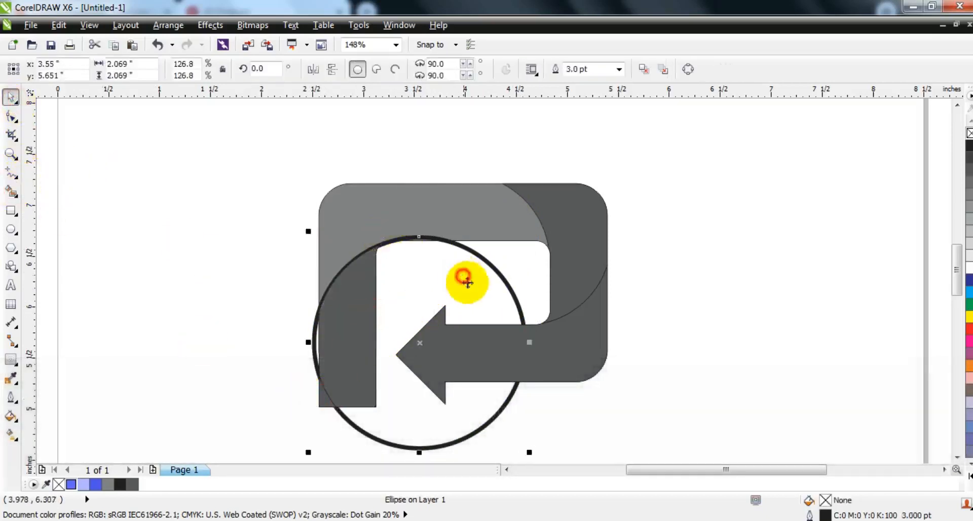
key("Delete")
- Weld the small lower-left corner piece to the dark left band section
left_click(339, 312)
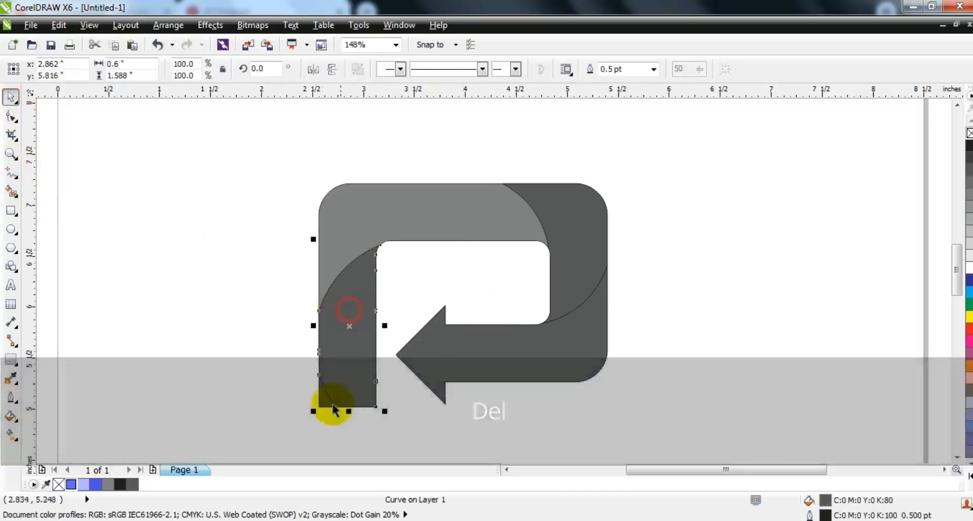
left_click(324, 397, "shift")
left_click(446, 71)
left_click(708, 211)
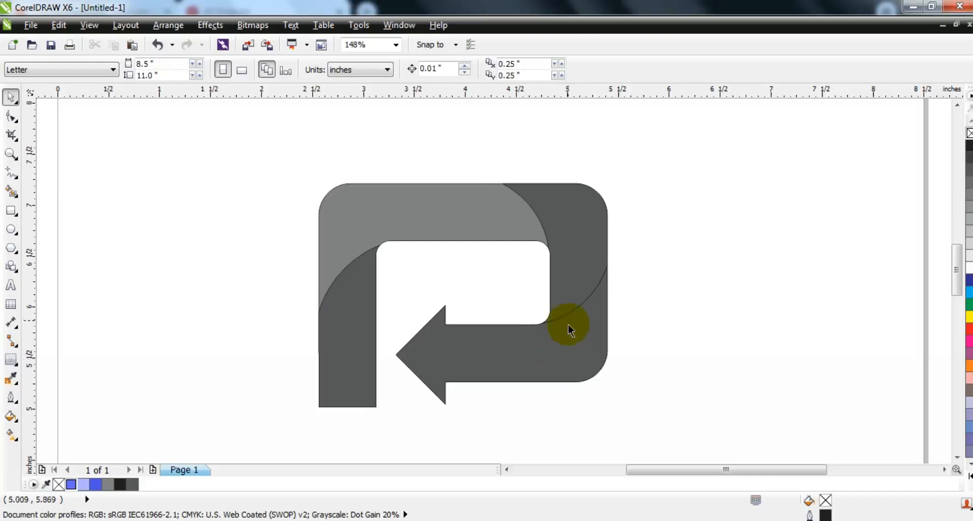
- Fill the arrowhead section with blue #4D53EB and apply a linear gradient fading to light blue at the right-hand corner
left_click(522, 364)
left_click(95, 484)
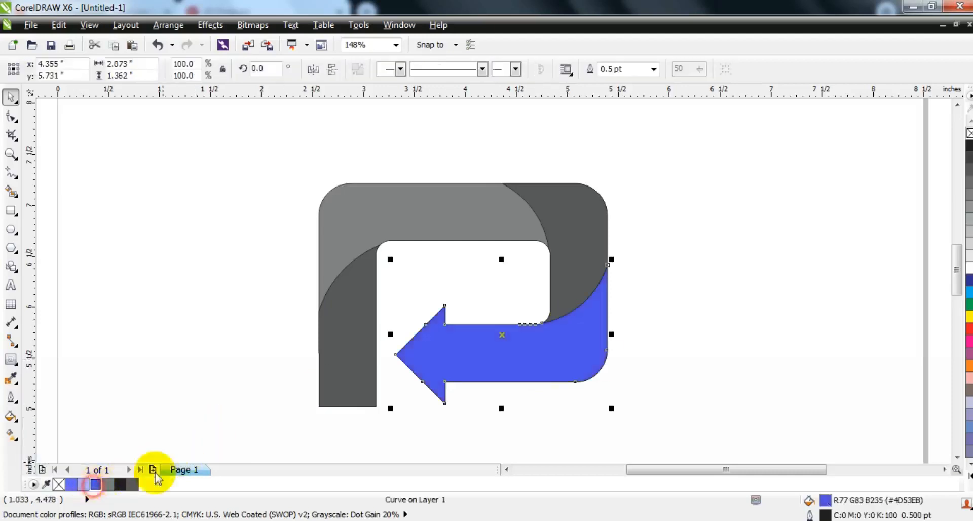
left_click(11, 433)
left_click_drag(462, 360, 579, 352)
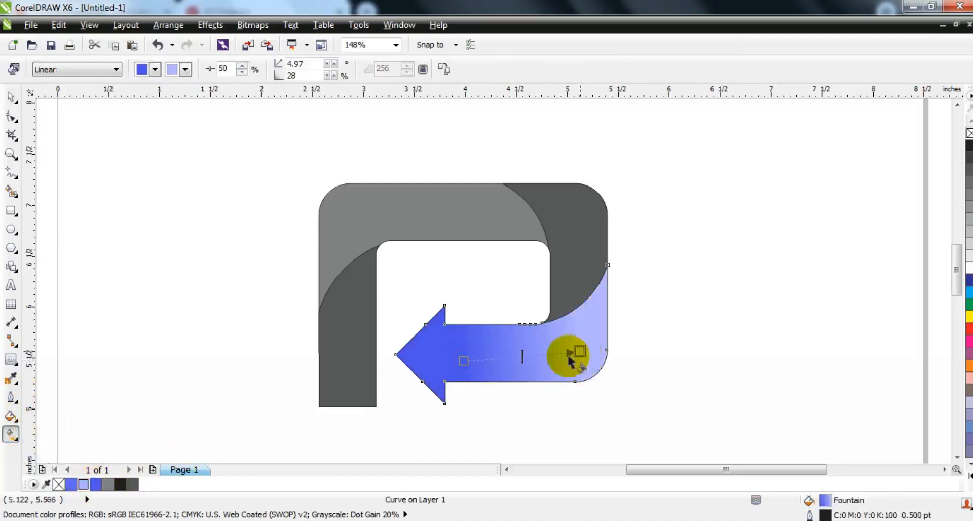
left_click_drag(464, 360, 457, 362)
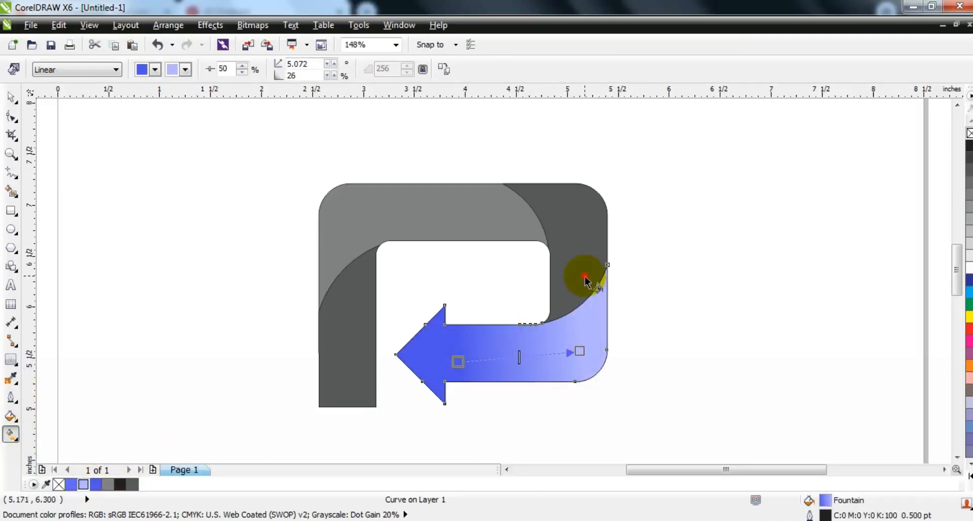
- Give the upper-right section a vertical linear gradient from blue at its lower end to light blue at the top
left_click(585, 280)
left_click(99, 485)
left_click_drag(543, 325, 571, 228)
left_click_drag(87, 489, 571, 228)
left_click_drag(548, 327, 573, 296)
left_click_drag(576, 230, 576, 230)
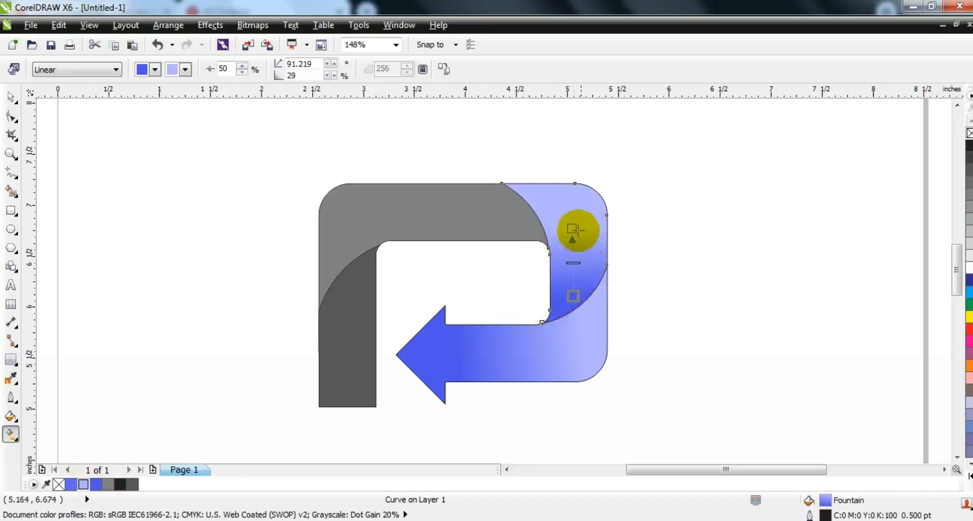
- Give the upper band a linear gradient from blue at its right end to light blue at the left corner
left_click(495, 218)
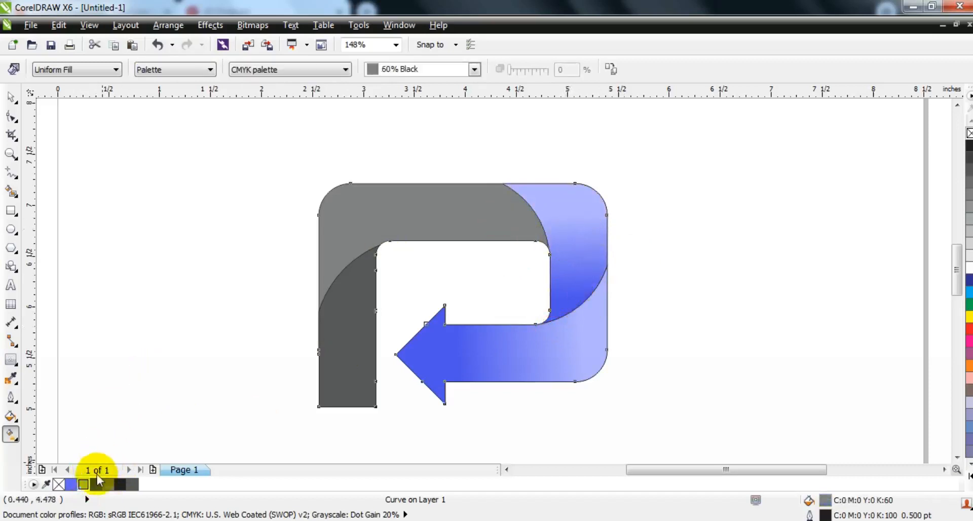
left_click(96, 484)
left_click_drag(539, 201, 370, 213)
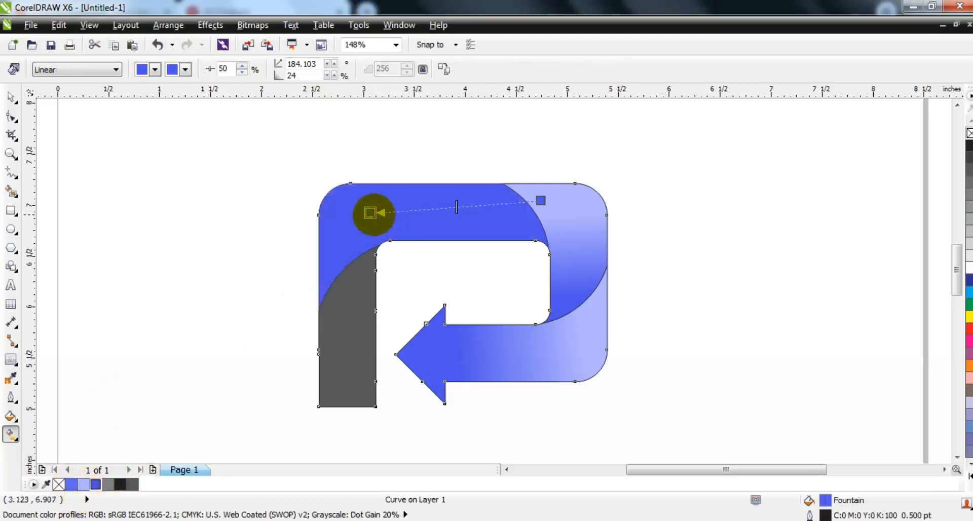
left_click_drag(83, 484, 358, 211)
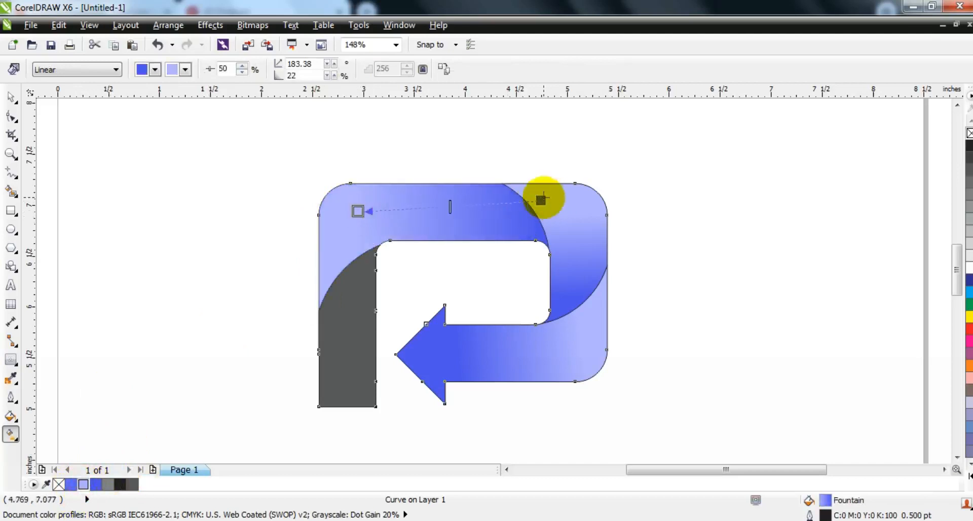
left_click_drag(542, 200, 521, 198)
- Give the left band a vertical linear gradient from blue at its top to light blue at its bottom
left_click(362, 319)
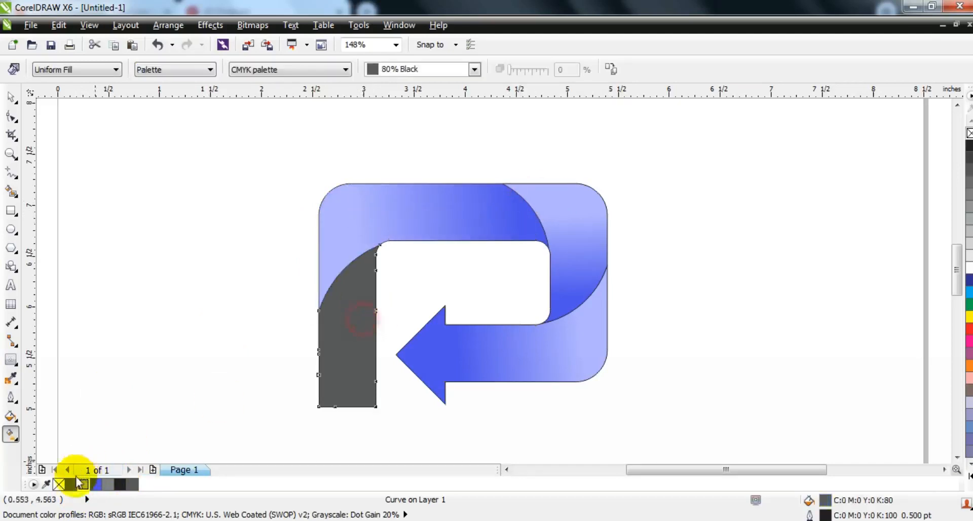
left_click(90, 486)
left_click_drag(348, 278, 345, 375)
left_click_drag(84, 484, 346, 375)
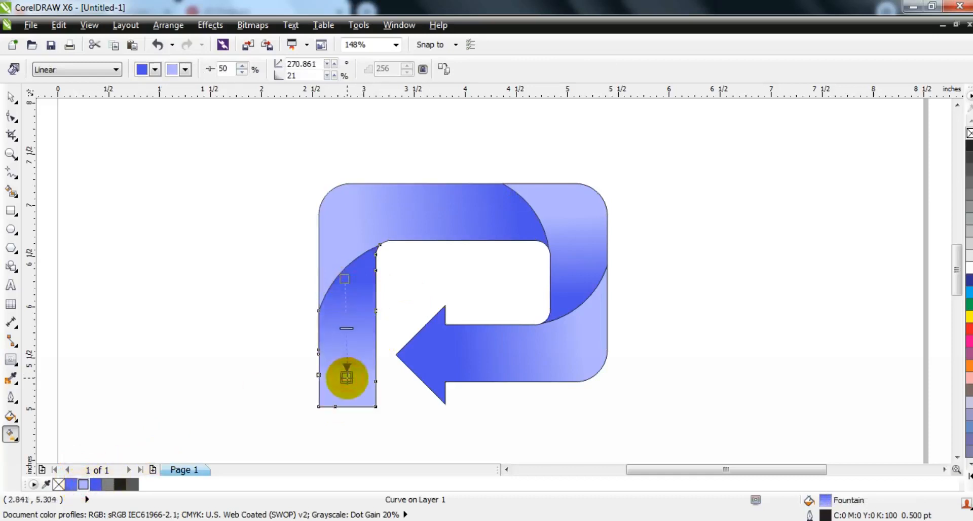
- Remove the outlines from all pieces of the arrow logo and deselect them
left_click(11, 97)
left_click_drag(213, 138, 675, 442)
right_click(970, 133)
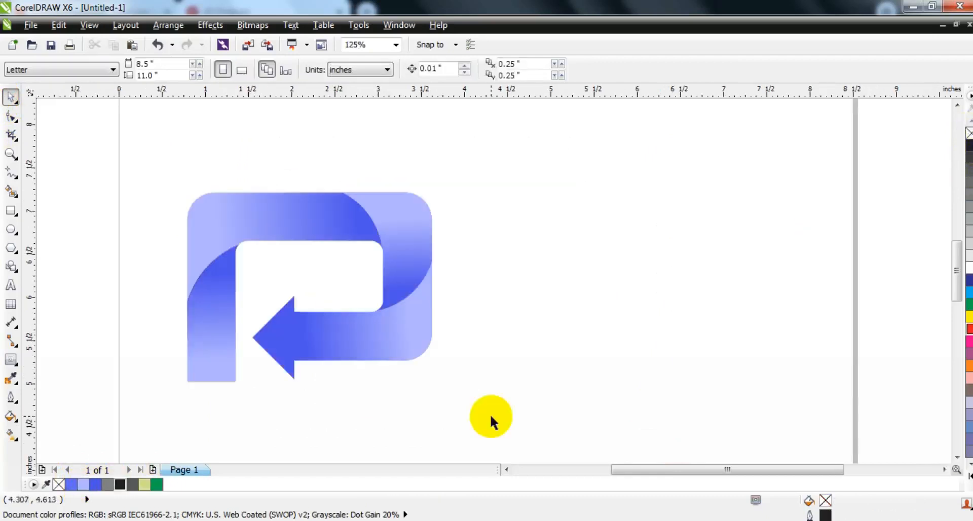
scroll(525, 225, "down", 2)
key("Escape")
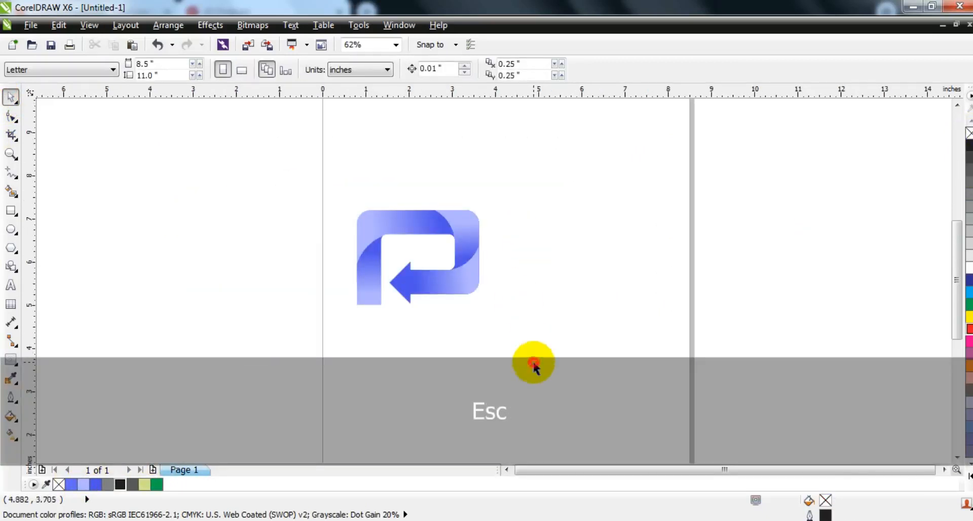